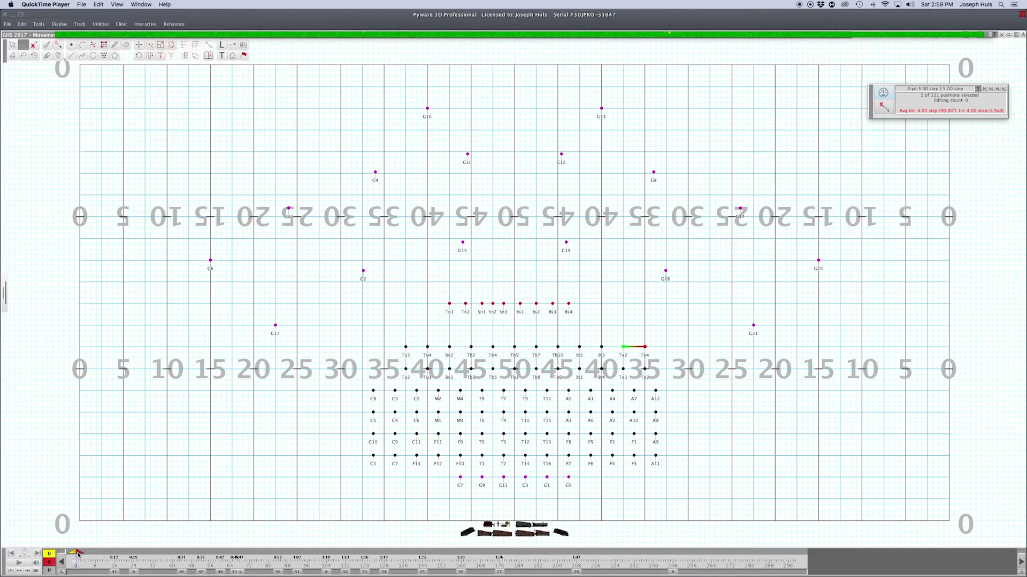
- Swap Tx2 and Tx4 on the opening page with Swap Two Positions, then advance to count 16
{"action": "left_click", "coordinate": [624, 335]}
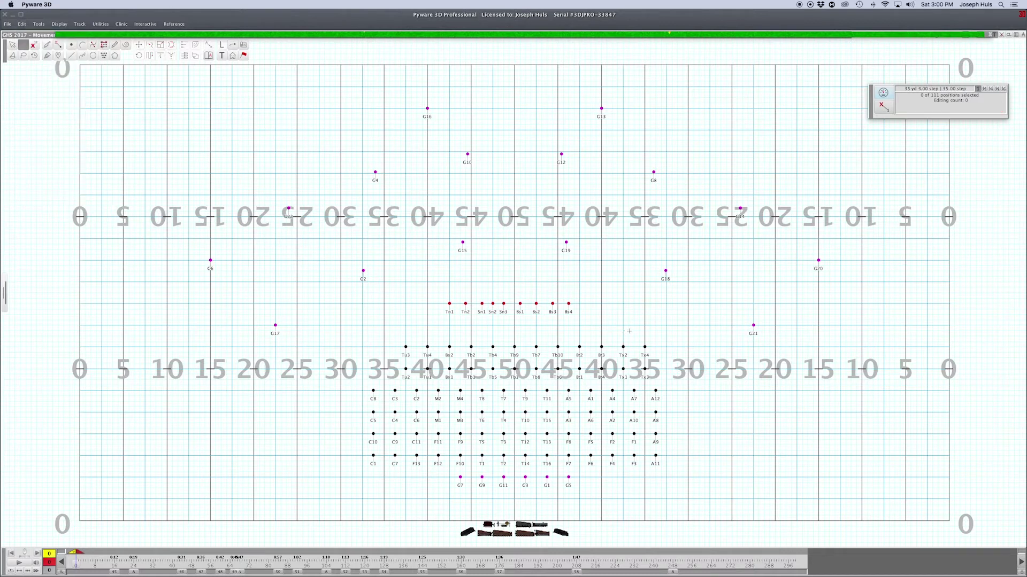
{"action": "left_click_drag", "start_coordinate": [618, 341], "coordinate": [656, 354]}
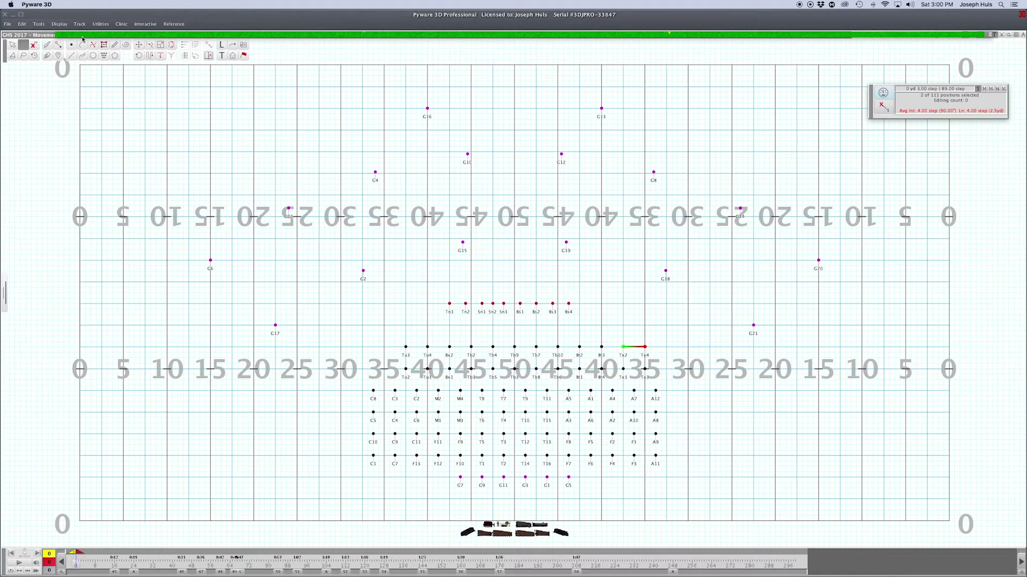
{"action": "left_click", "coordinate": [22, 23]}
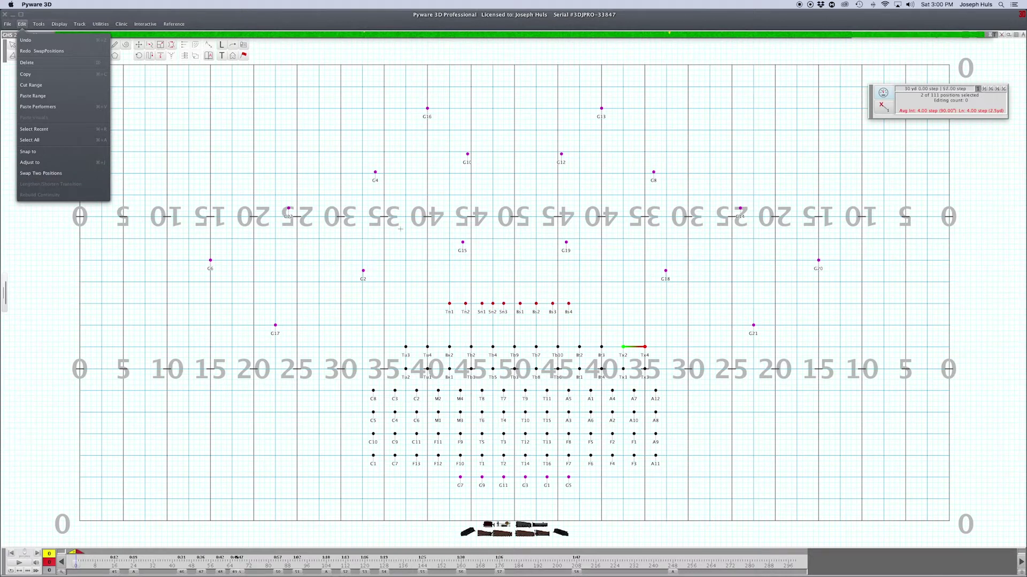
{"action": "left_click", "coordinate": [639, 284]}
{"action": "left_click", "coordinate": [100, 556]}
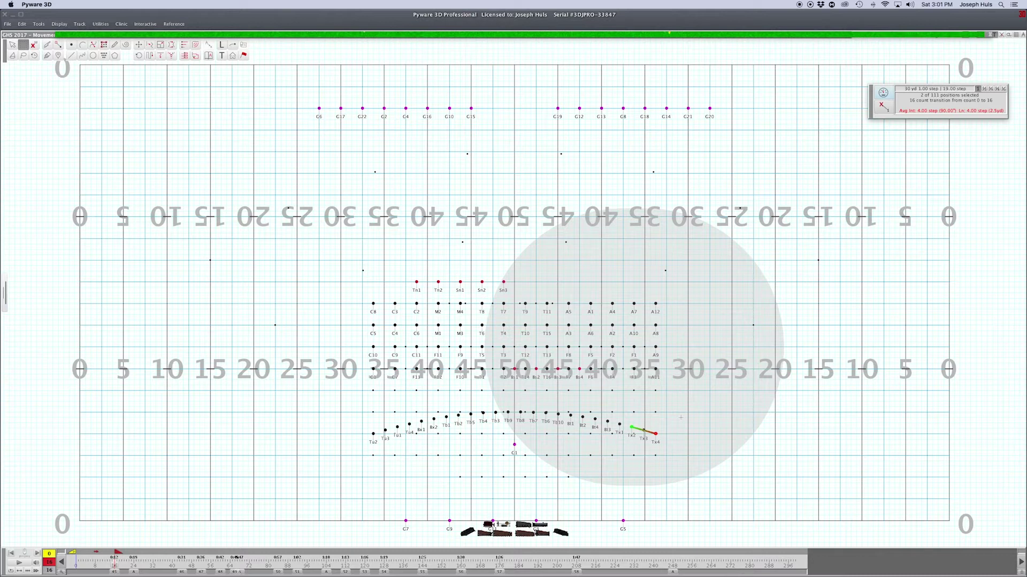
- Flip-paste the Tx2–Tx4 pair onto count 16 and dismiss the Auto-Save notice
{"action": "key", "text": "ctrl+v"}
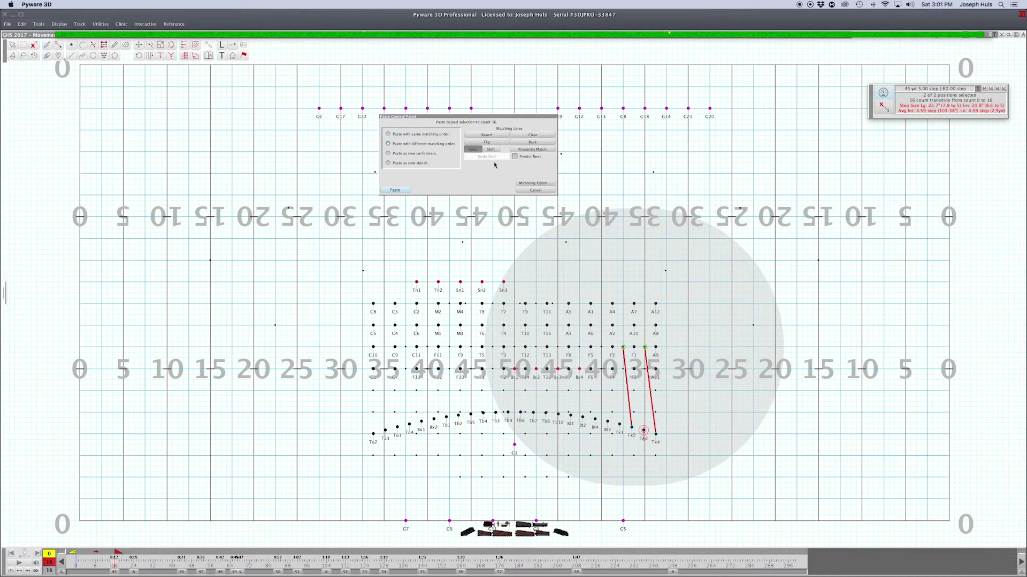
{"action": "left_click", "coordinate": [483, 143]}
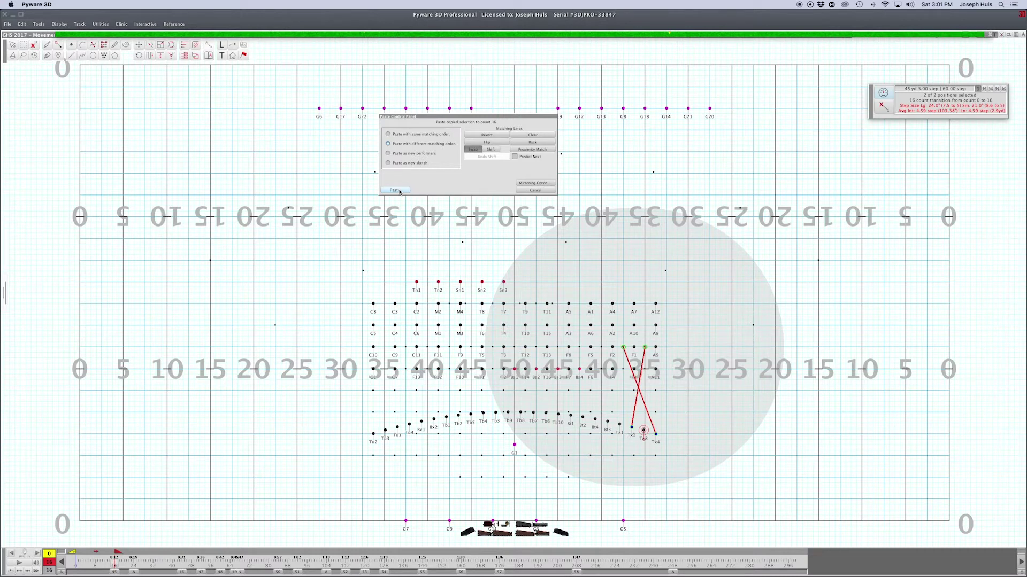
{"action": "left_click", "coordinate": [399, 191]}
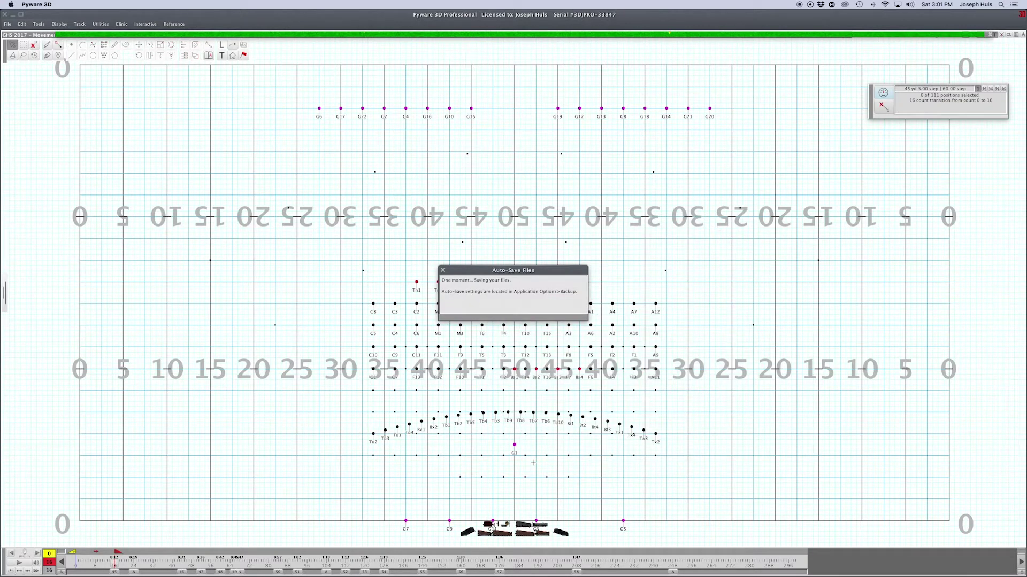
{"action": "left_click", "coordinate": [138, 571]}
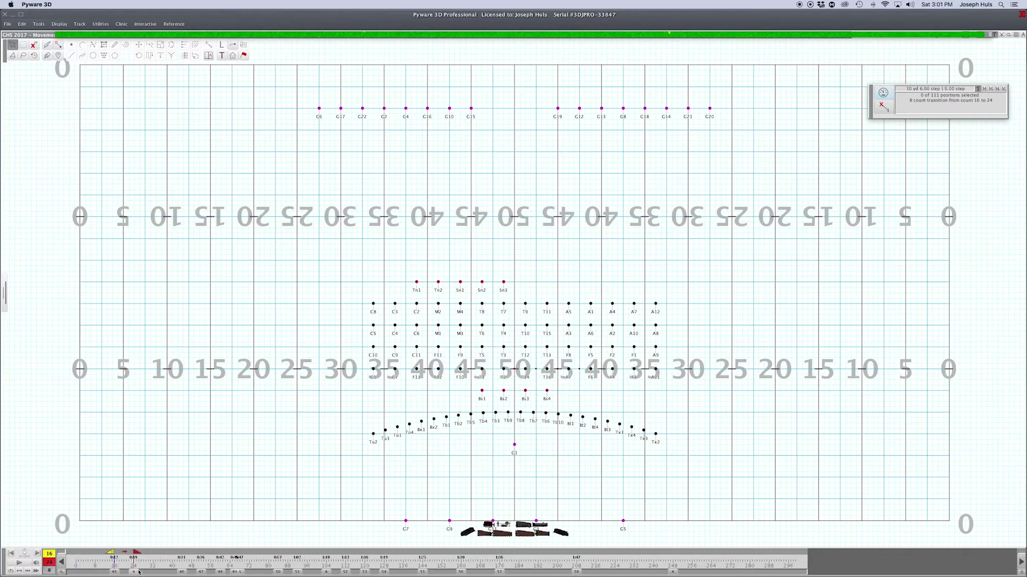
- On count 24, reposition the selected Tx2–Tx4 pair with the Push/Path tool and accept
{"action": "left_click", "coordinate": [180, 572]}
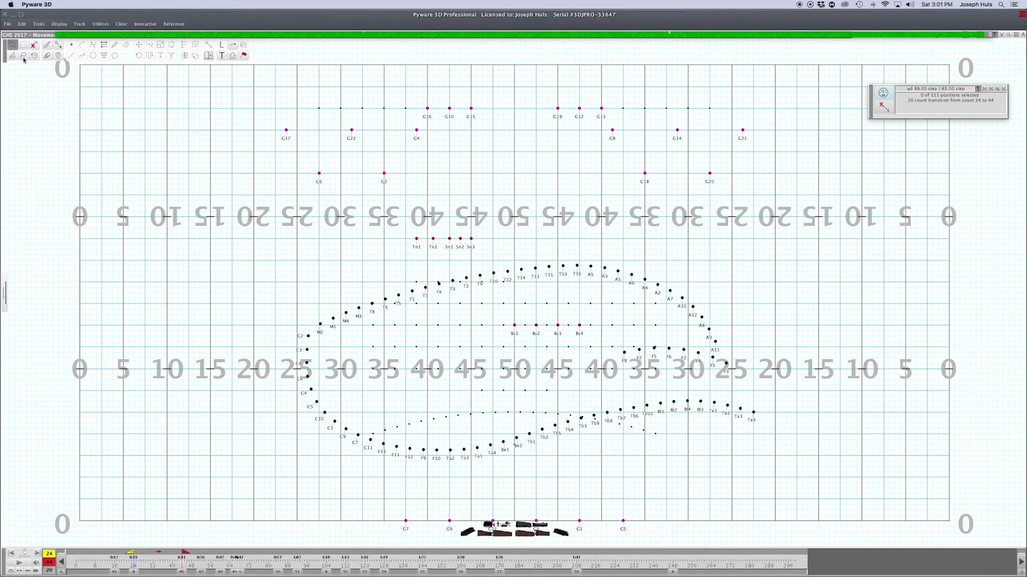
{"action": "left_click", "coordinate": [139, 46]}
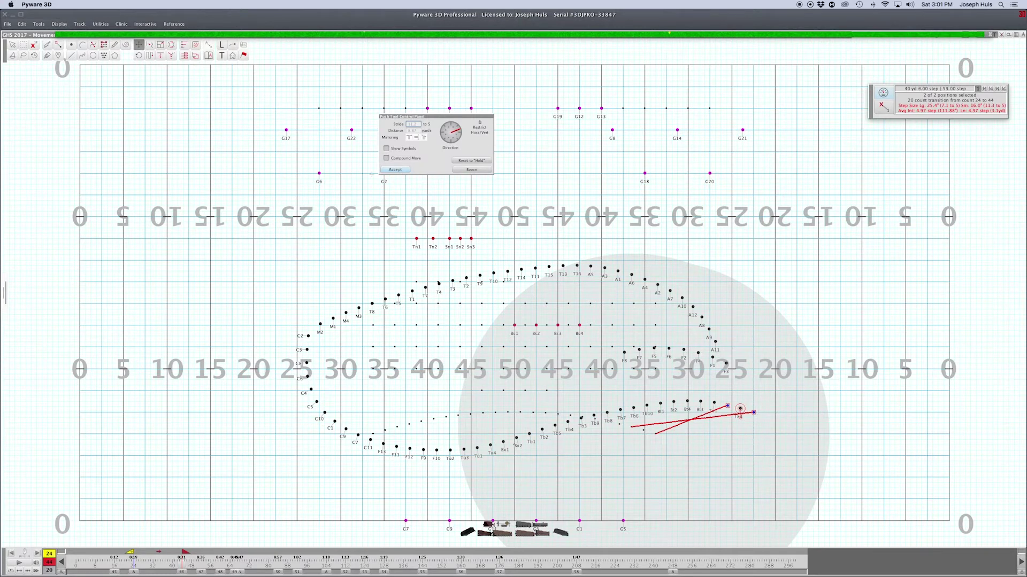
{"action": "left_click", "coordinate": [394, 171]}
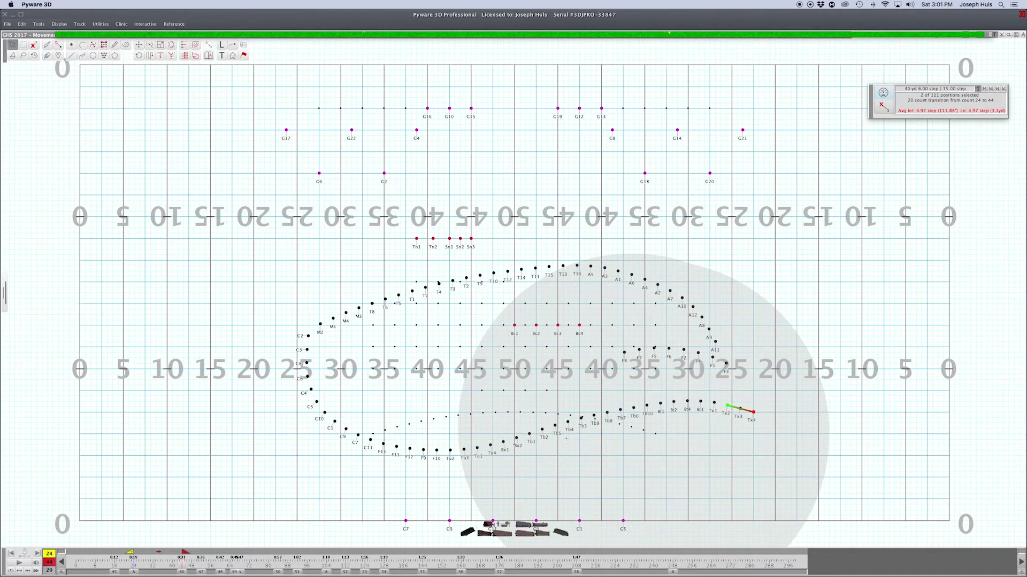
- Flip-paste the Tx2–Tx4 pair onto count 44 and go to that page
{"action": "key", "text": "ctrl+v"}
{"action": "left_click", "coordinate": [485, 143]}
{"action": "left_click", "coordinate": [394, 190]}
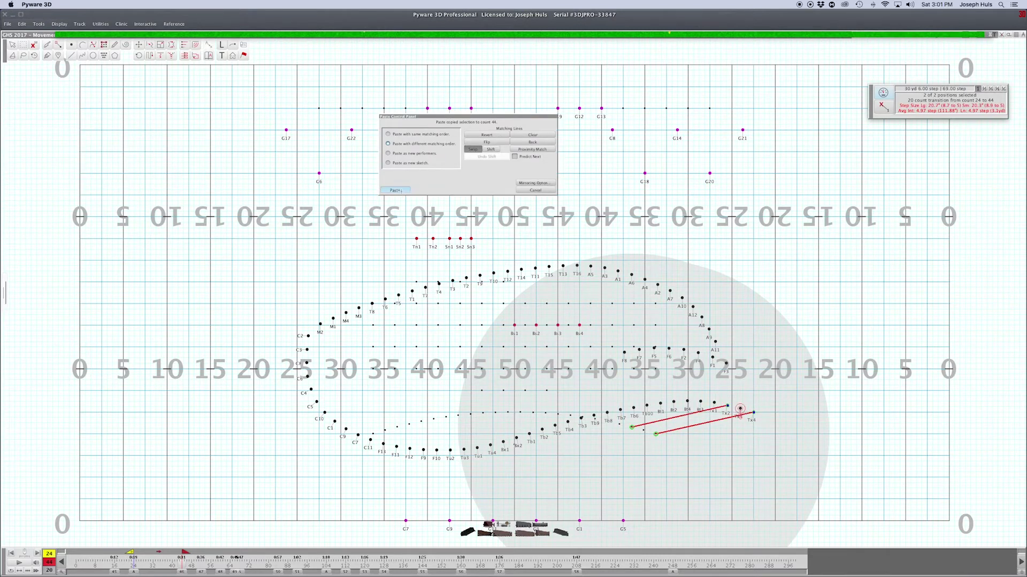
{"action": "left_click", "coordinate": [203, 571]}
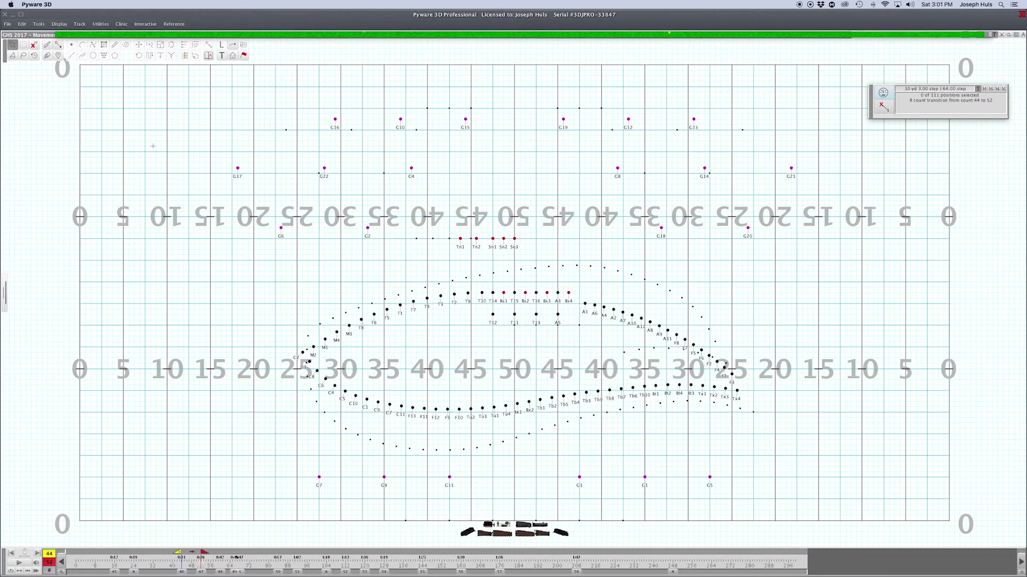
- Paste the selected Tx2–Tx4 pair onto counts 52 and 60
{"action": "left_click", "coordinate": [736, 391]}
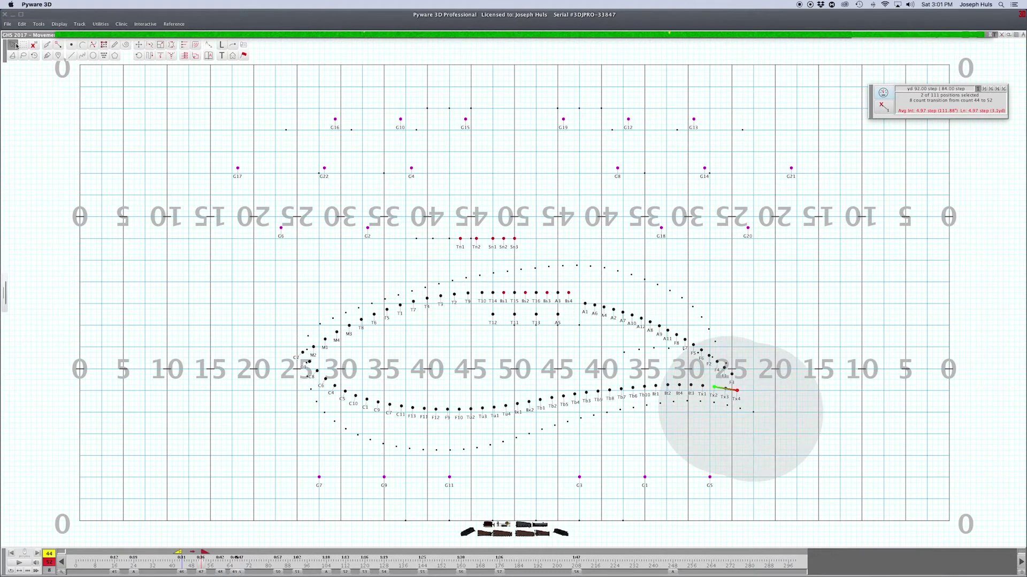
{"action": "key", "text": "ctrl+v"}
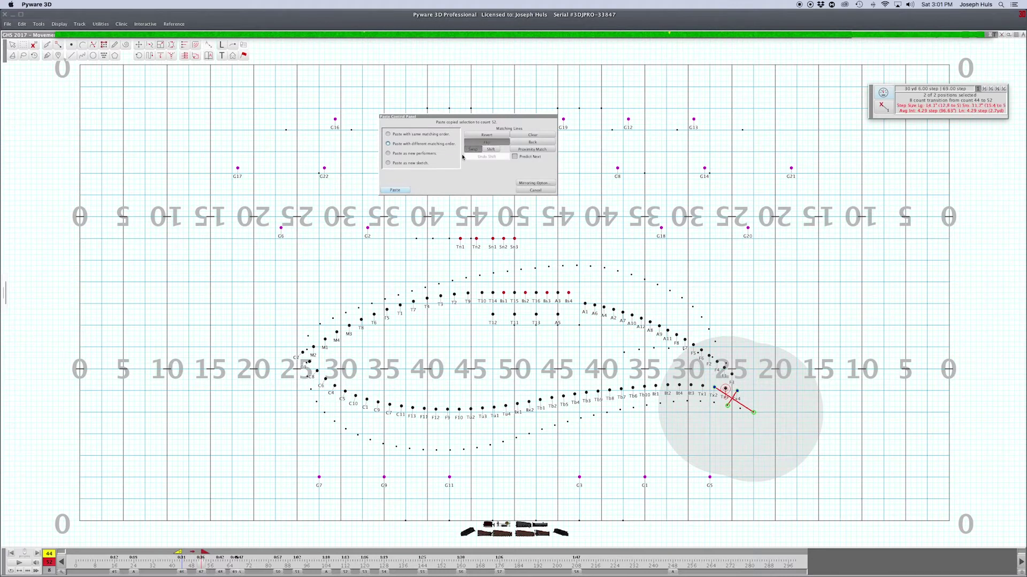
{"action": "left_click", "coordinate": [395, 190]}
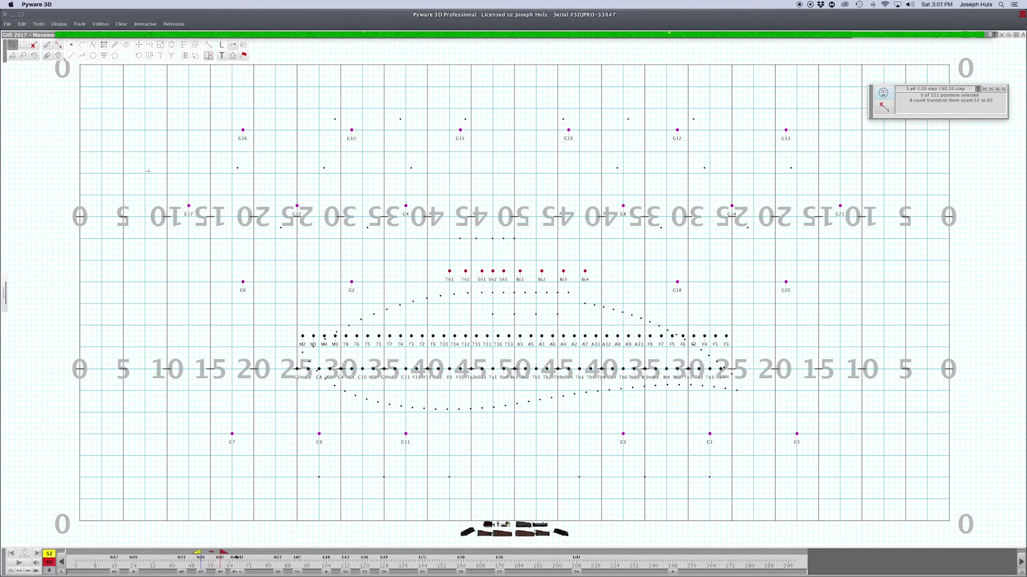
{"action": "left_click", "coordinate": [726, 390]}
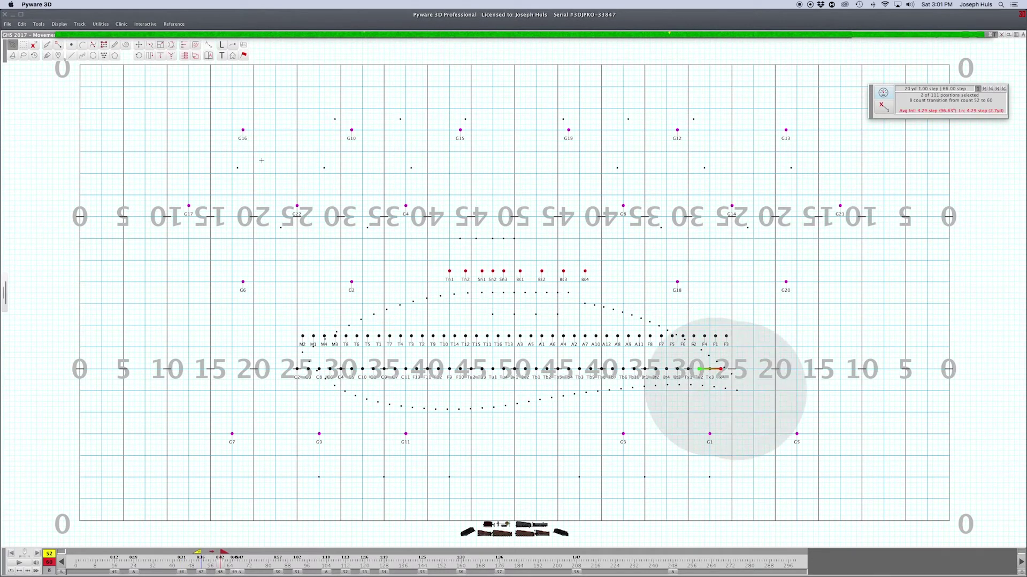
{"action": "key", "text": "ctrl+v"}
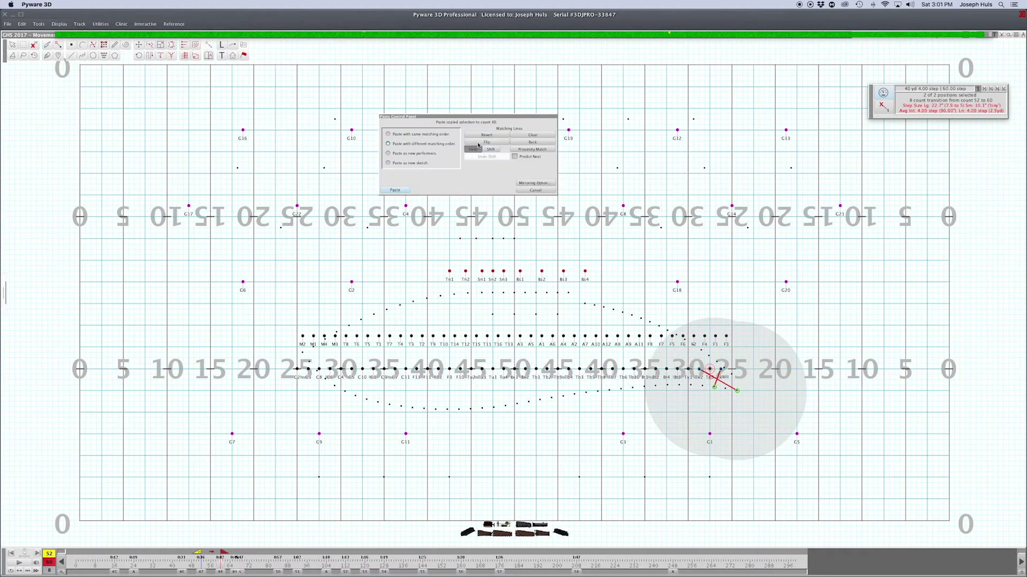
{"action": "left_click", "coordinate": [395, 190]}
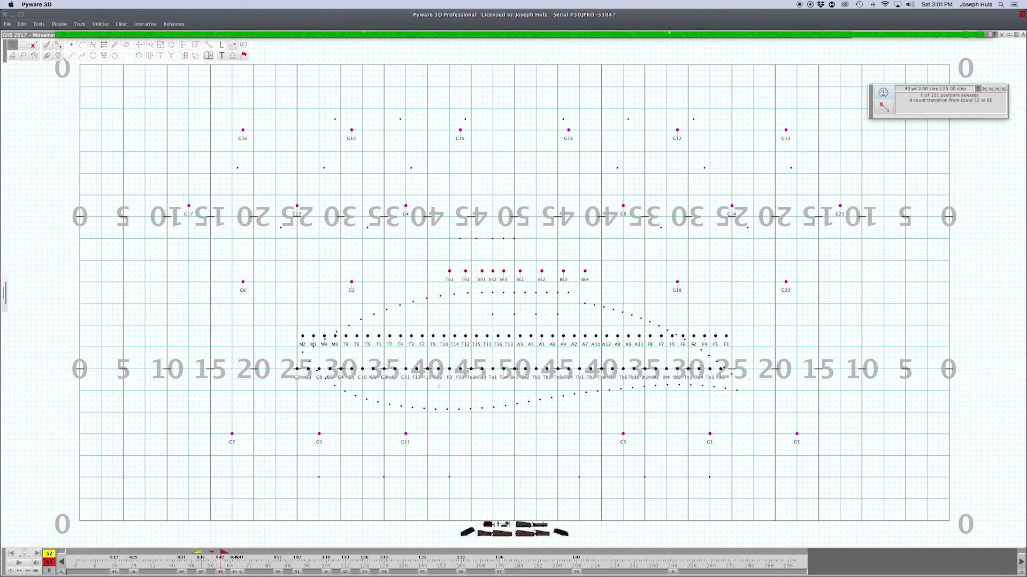
{"action": "left_click", "coordinate": [232, 571]}
- Flip-paste the Tx2–Tx4 pair onto count 66
{"action": "left_click", "coordinate": [710, 370]}
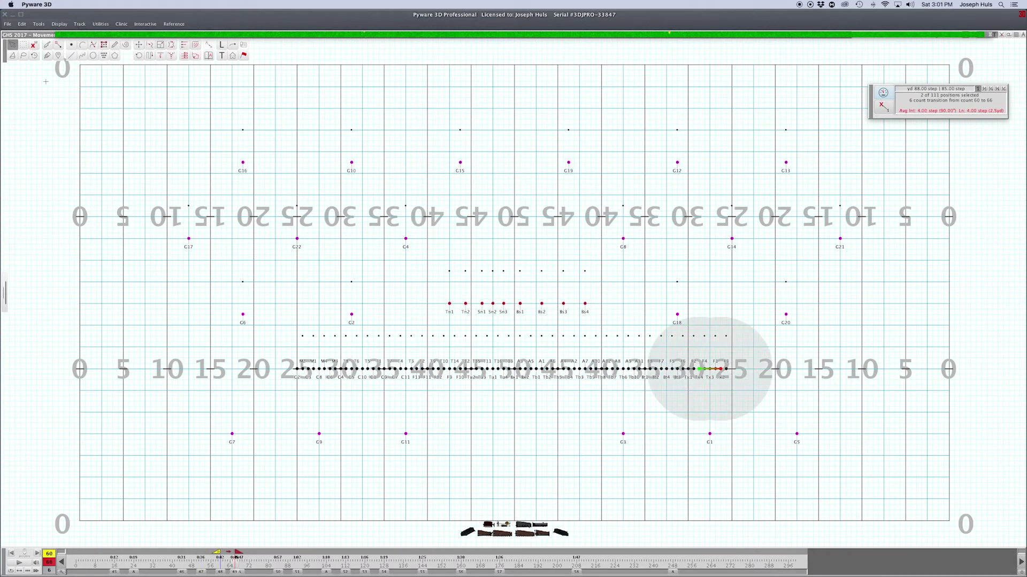
{"action": "key", "text": "ctrl+v"}
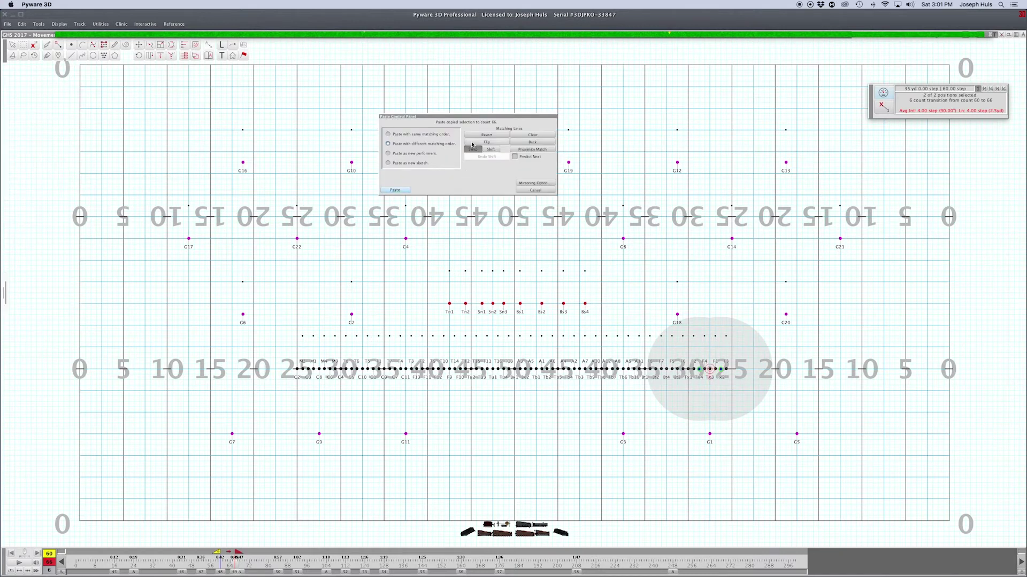
{"action": "left_click", "coordinate": [472, 144]}
{"action": "key", "text": "Return"}
- From count 68, flip-paste the Tx2–Tx4 pair onto count 84
{"action": "left_click", "coordinate": [239, 553]}
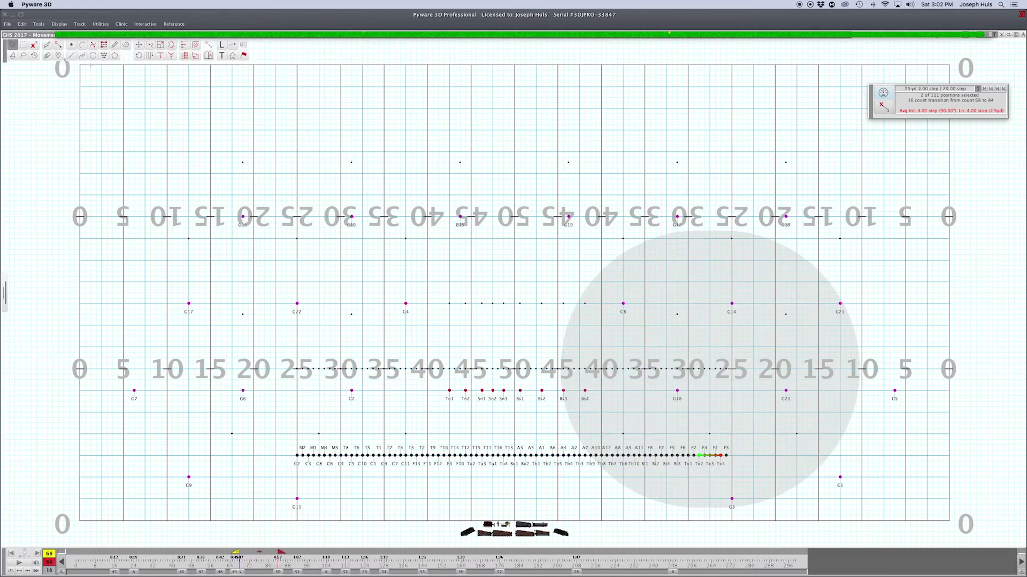
{"action": "left_click", "coordinate": [12, 45]}
{"action": "key", "text": "ctrl+v"}
{"action": "left_click", "coordinate": [474, 148]}
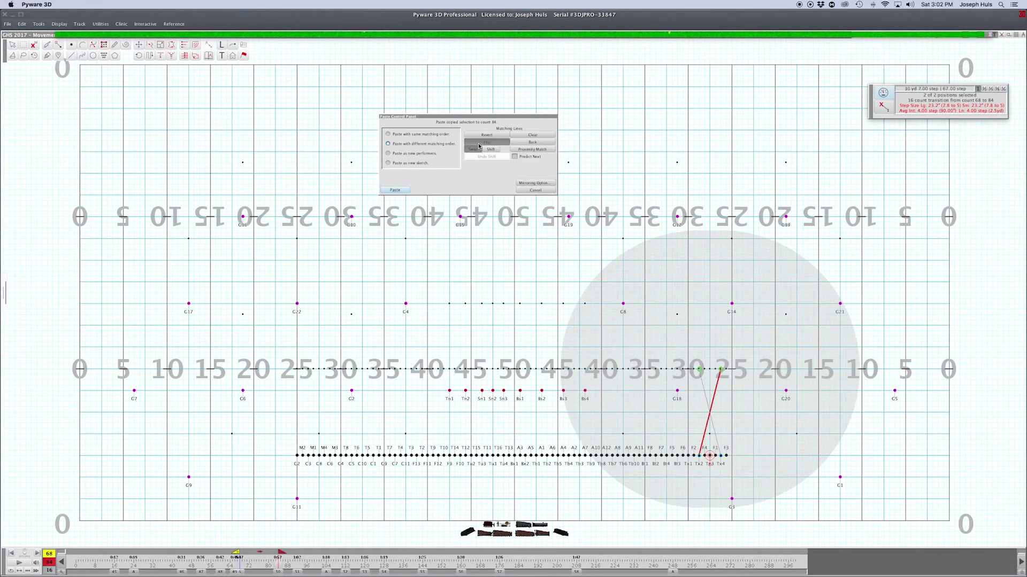
{"action": "left_click", "coordinate": [396, 191]}
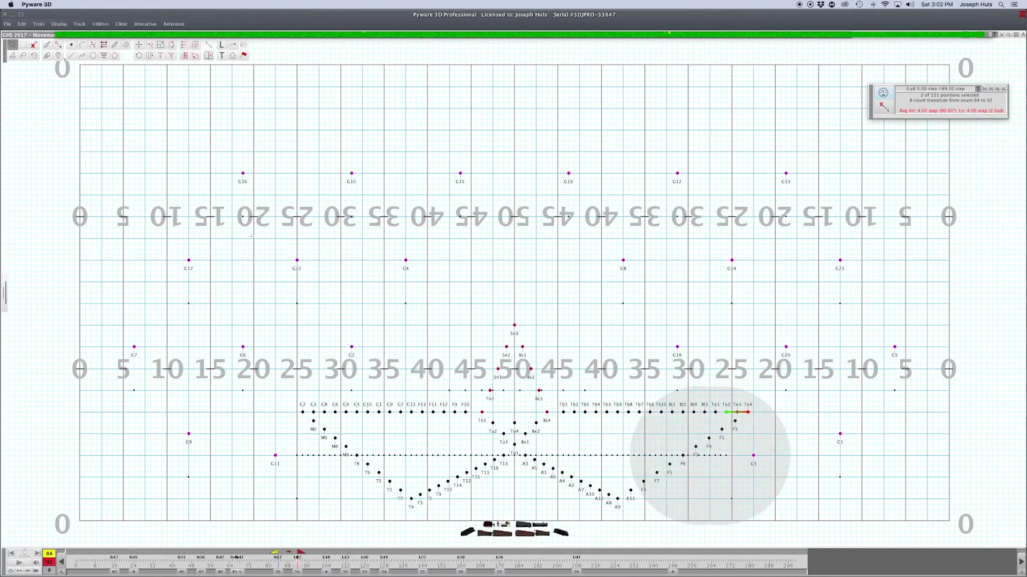
- Flip-paste the pair onto count 92, then move to the 104–112 transition
{"action": "key", "text": "ctrl+v"}
{"action": "left_click", "coordinate": [486, 142]}
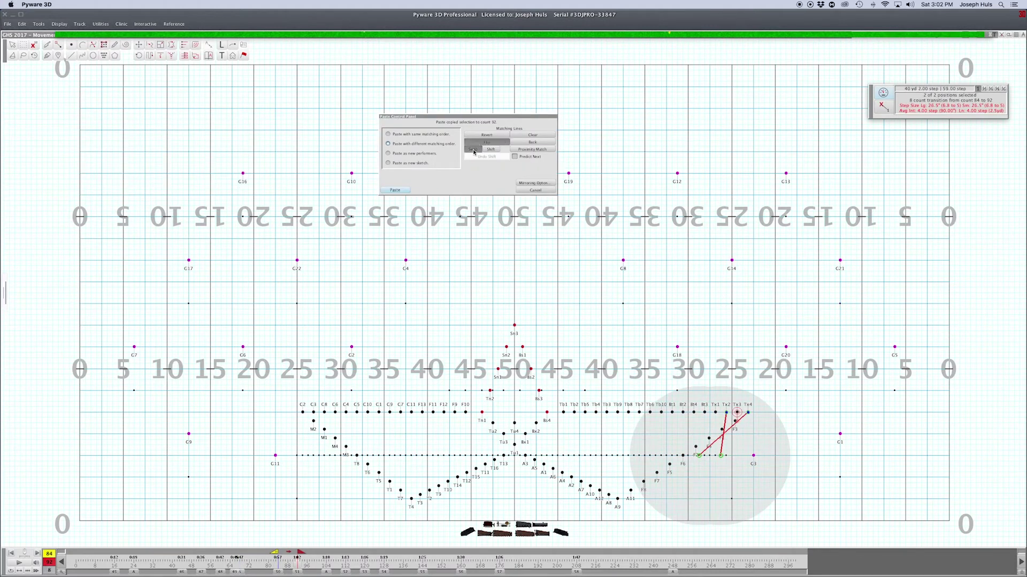
{"action": "left_click", "coordinate": [395, 190]}
{"action": "left_click", "coordinate": [347, 572]}
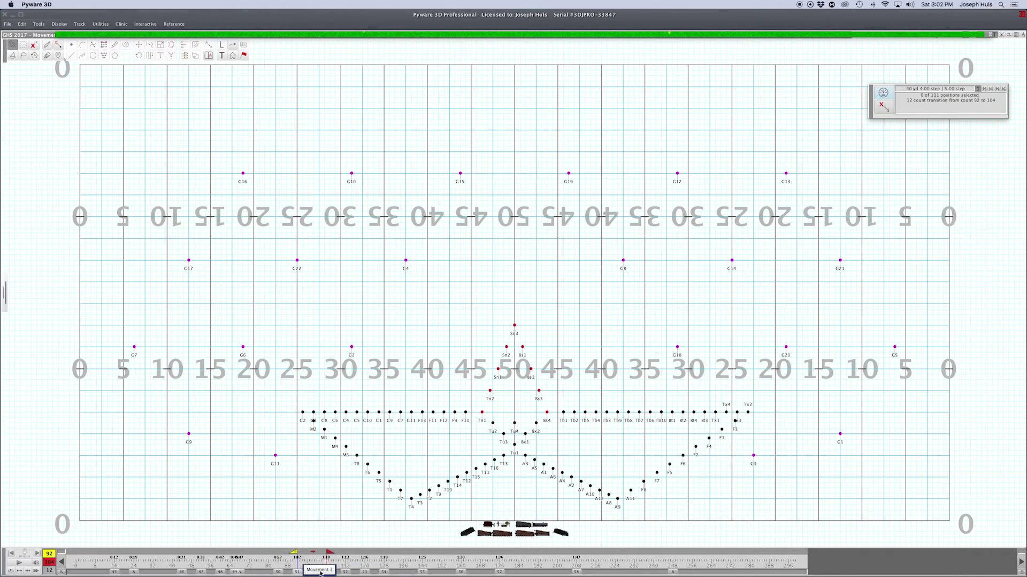
{"action": "left_click", "coordinate": [327, 571]}
{"action": "left_click", "coordinate": [354, 569]}
- Paste Tx2 and Tx4 onto count 112, and flip-paste their swapped spots onto count 120
{"action": "left_click_drag", "start_coordinate": [737, 415], "coordinate": [702, 441]}
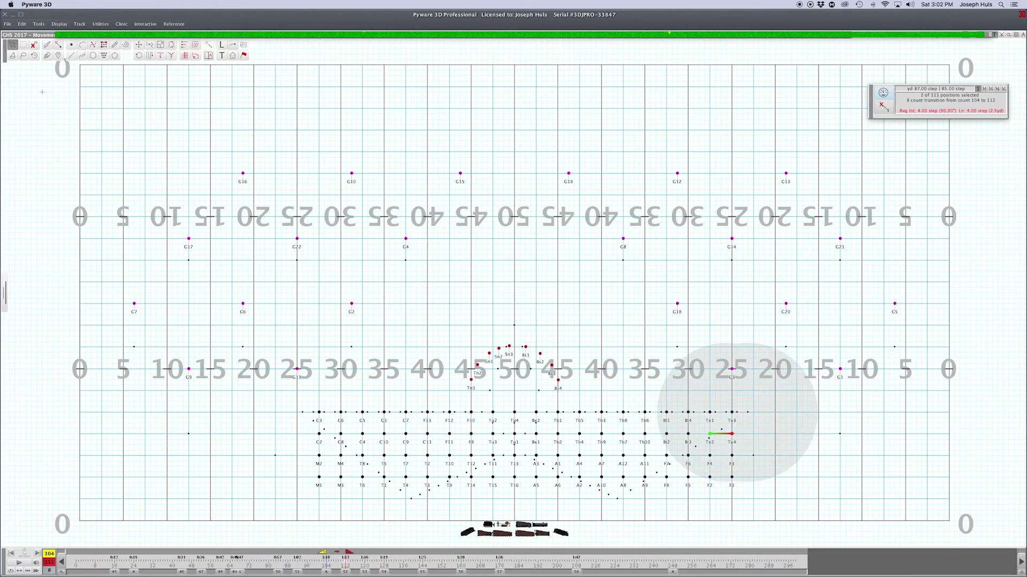
{"action": "key", "text": "ctrl+v"}
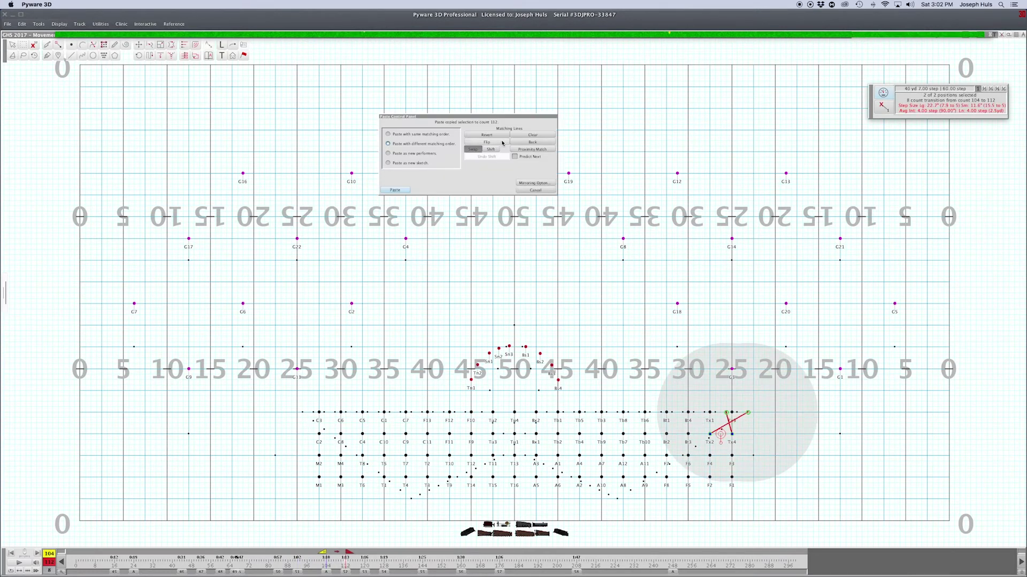
{"action": "left_click", "coordinate": [405, 191]}
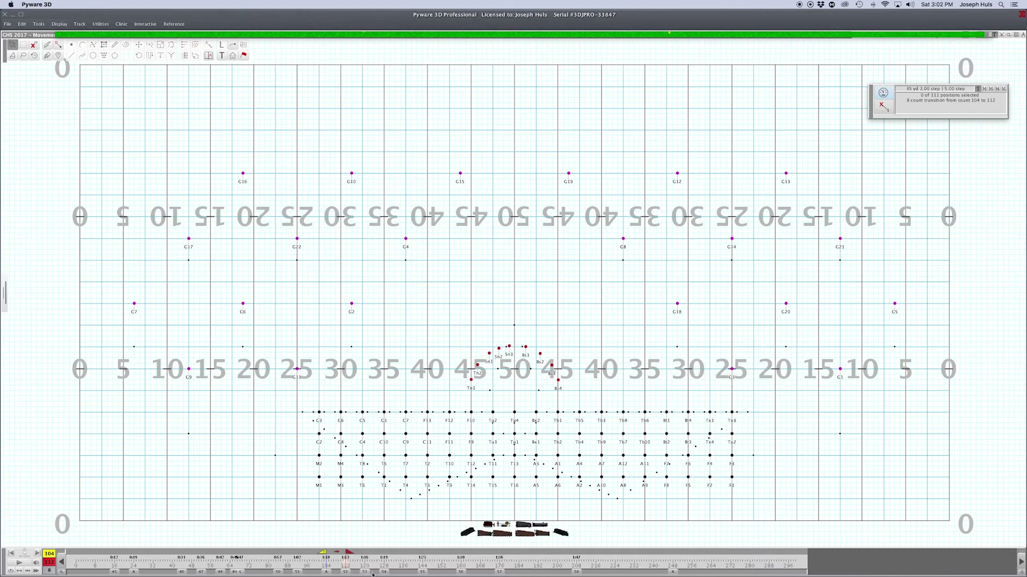
{"action": "left_click_drag", "start_coordinate": [348, 555], "coordinate": [363, 556]}
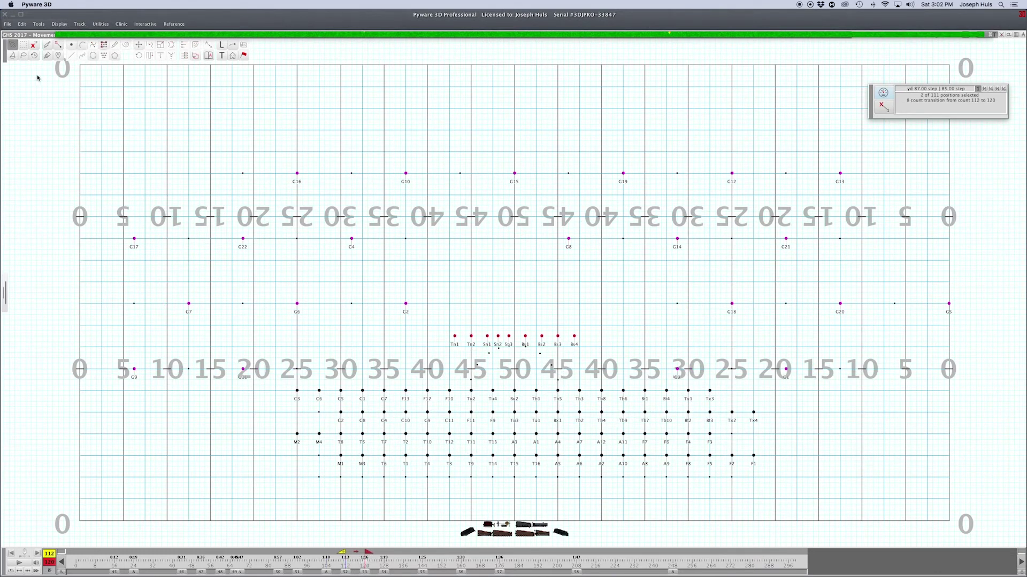
{"action": "key", "text": "ctrl+v"}
{"action": "left_click", "coordinate": [473, 149]}
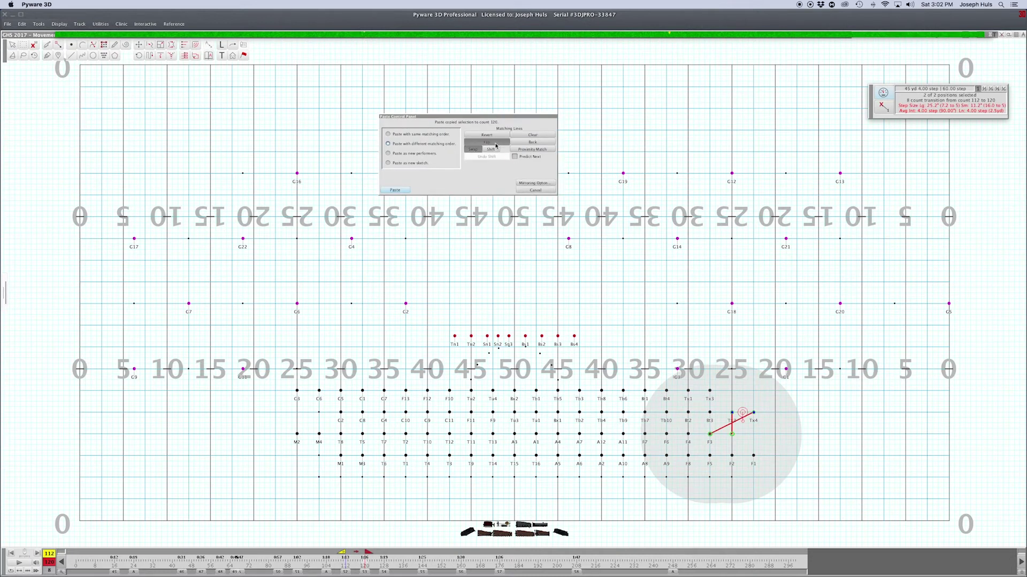
{"action": "left_click", "coordinate": [396, 190]}
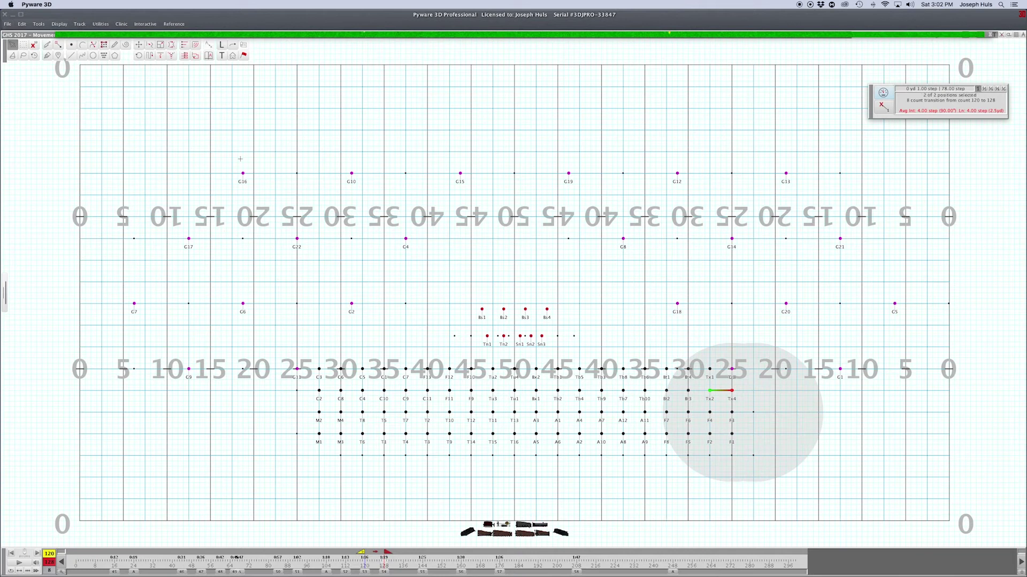
- Flip-paste the Tx2–Tx4 swapped spots onto count 128
{"action": "key", "text": "ctrl+v"}
{"action": "left_click", "coordinate": [473, 144]}
{"action": "left_click", "coordinate": [395, 190]}
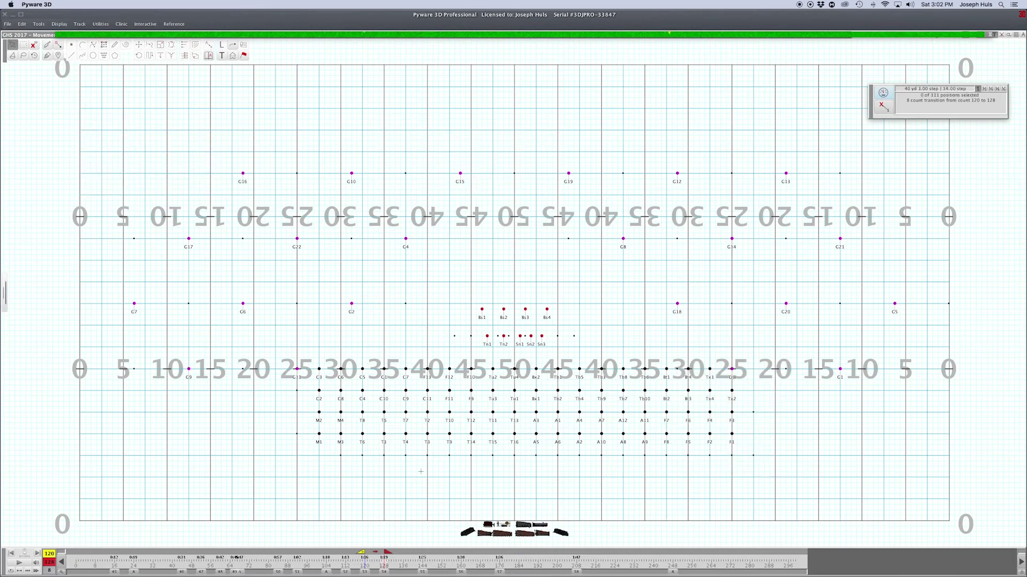
{"action": "left_click", "coordinate": [422, 569]}
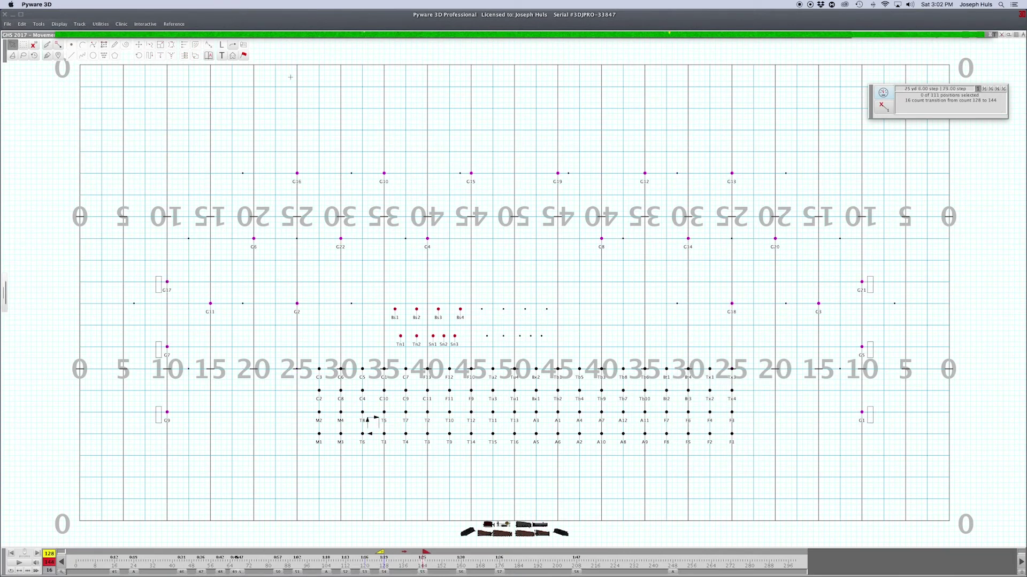
- Swap Tx2 and Tx4 at count 144 using Edit > Swap Two Positions
{"action": "left_click", "coordinate": [22, 24]}
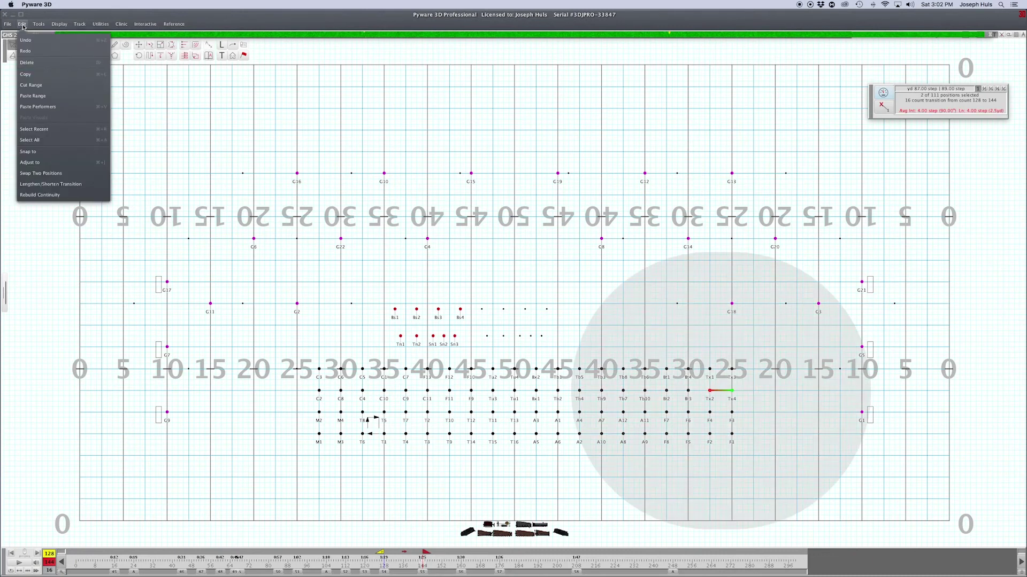
{"action": "left_click", "coordinate": [48, 63]}
{"action": "key", "text": "Return"}
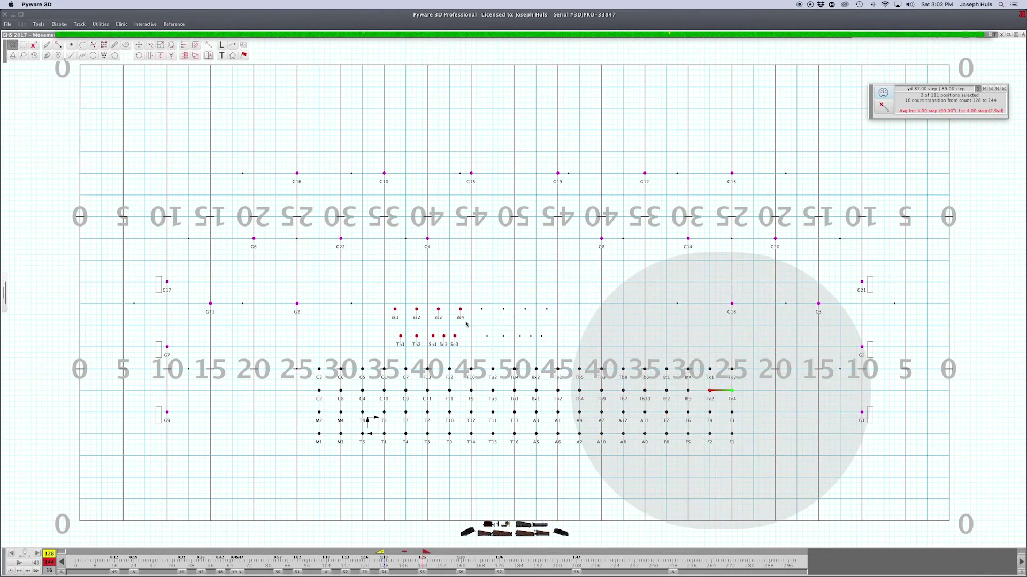
- Rebuild and accept the follow-the-leader path for 128–144, then play back the transition
{"action": "left_click", "coordinate": [150, 56]}
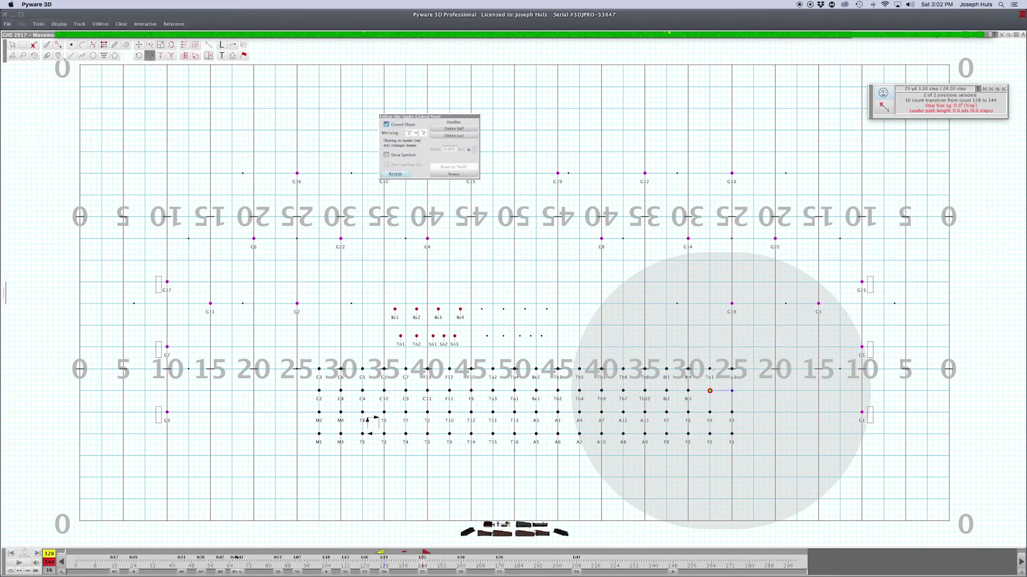
{"action": "key", "text": "Up"}
{"action": "key", "text": "Right"}
{"action": "key", "text": "Down"}
{"action": "key", "text": "Left"}
{"action": "key", "text": "Left"}
{"action": "left_click", "coordinate": [394, 174]}
{"action": "left_click", "coordinate": [23, 563]}
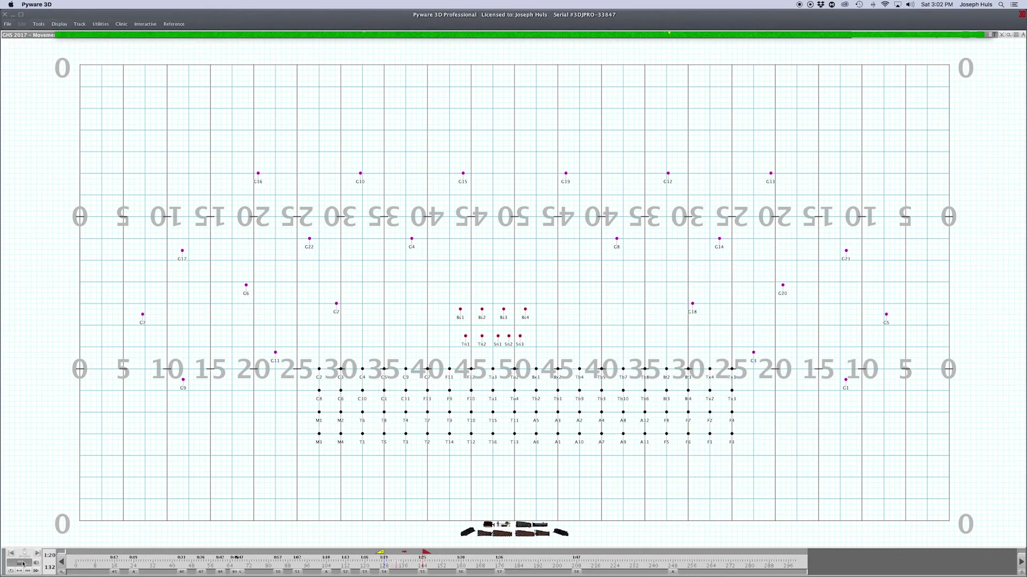
{"action": "left_click", "coordinate": [23, 563]}
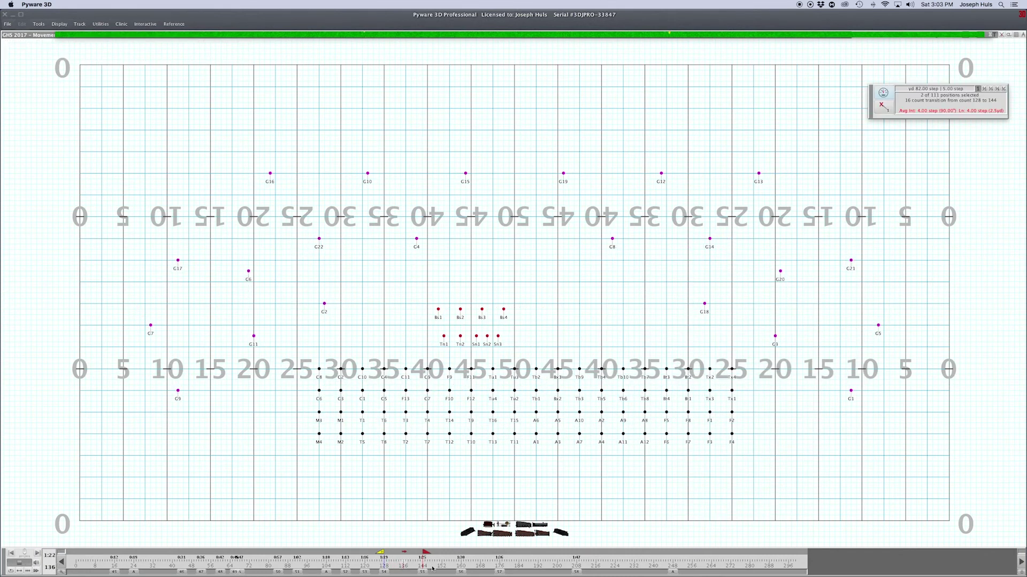
- Paste the swapped Tx2–Tx4 spots onto counts 160 and 176, ending at count 176
{"action": "left_click", "coordinate": [461, 573]}
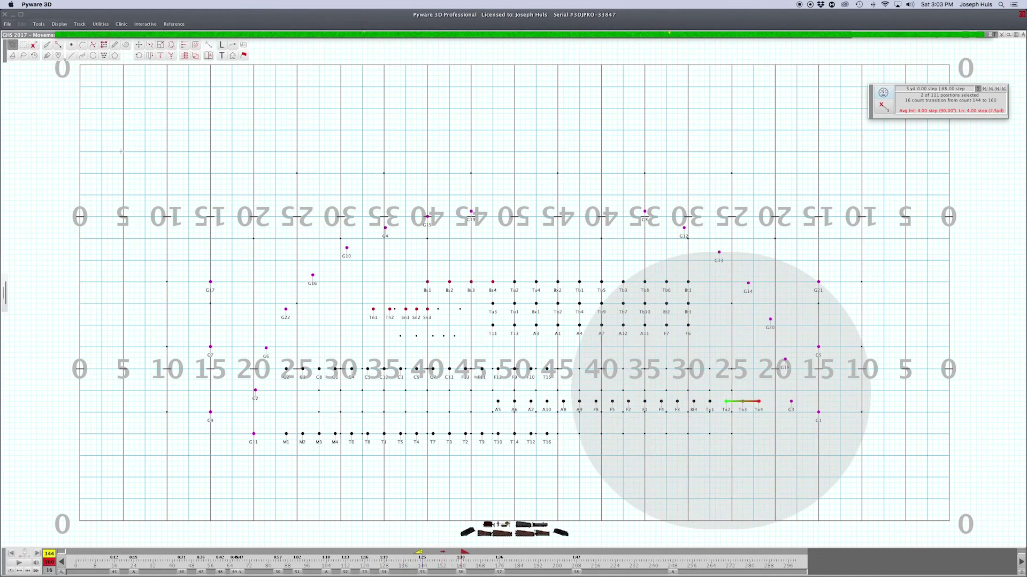
{"action": "key", "text": "ctrl+v"}
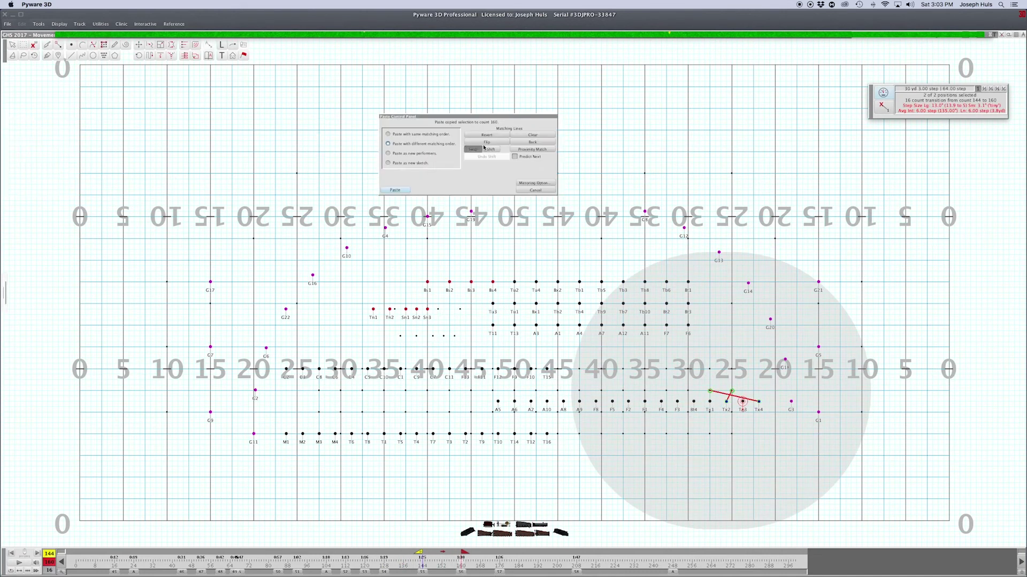
{"action": "left_click", "coordinate": [396, 190]}
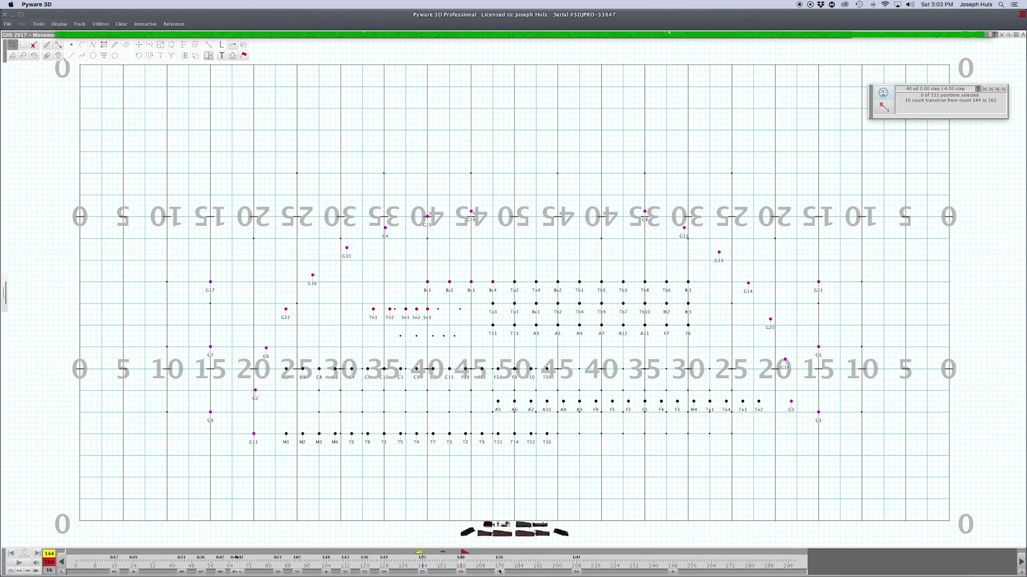
{"action": "left_click", "coordinate": [16, 48]}
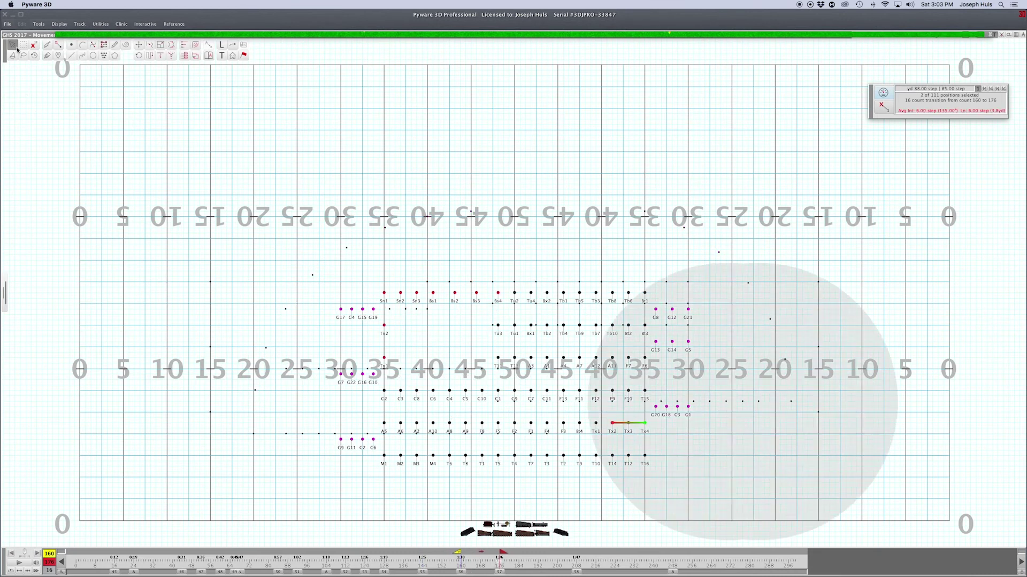
{"action": "key", "text": "ctrl+v"}
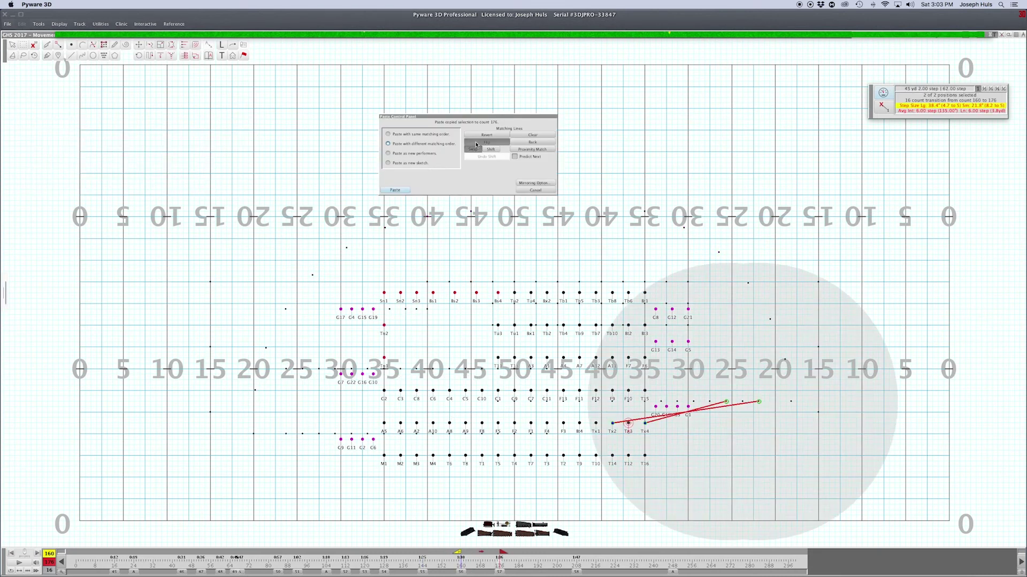
{"action": "left_click", "coordinate": [396, 190]}
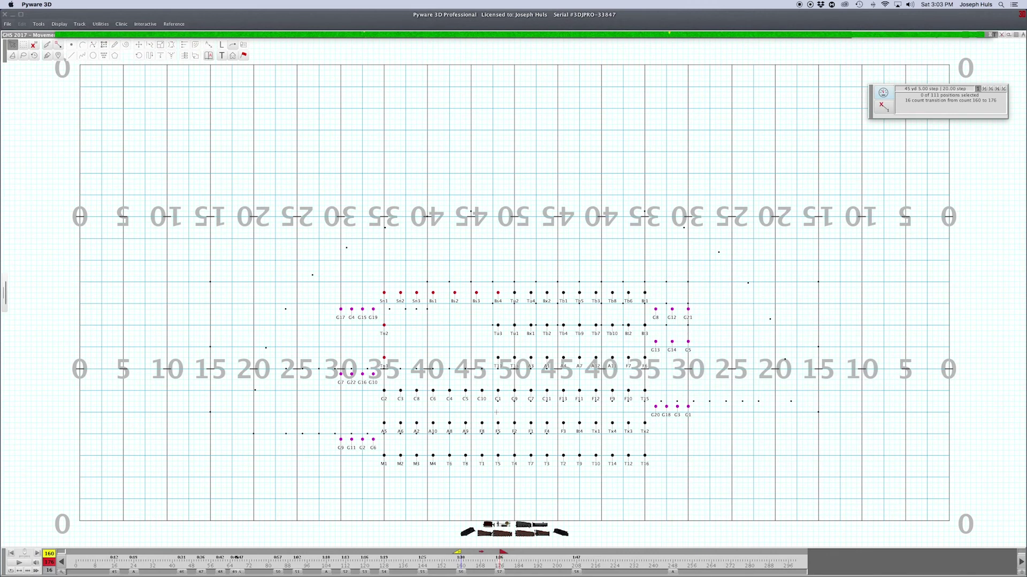
{"action": "left_click", "coordinate": [578, 573]}
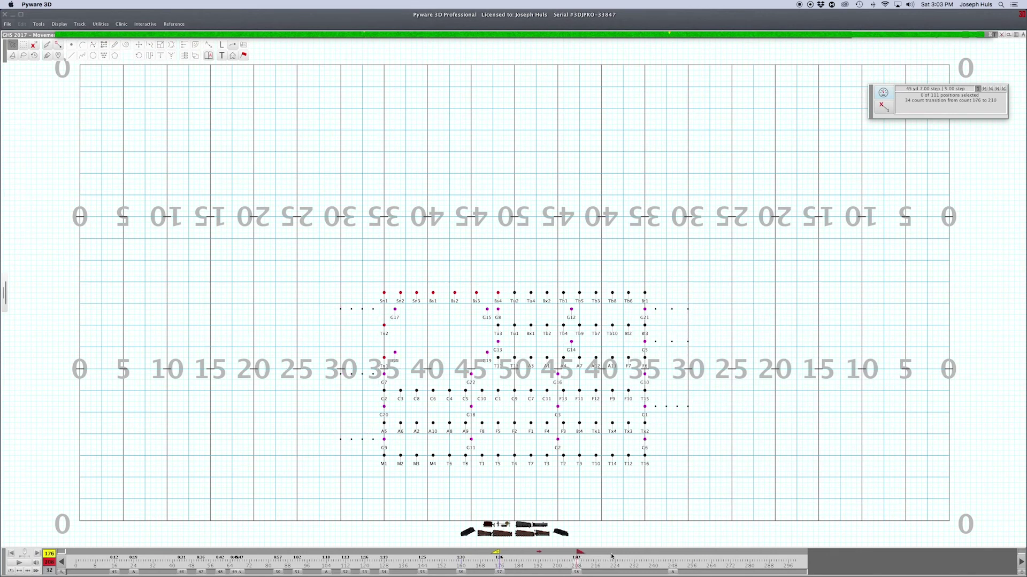
- Jump to count 208, rewind to count 0, and scrub forward back to count 208
{"action": "left_click", "coordinate": [674, 571]}
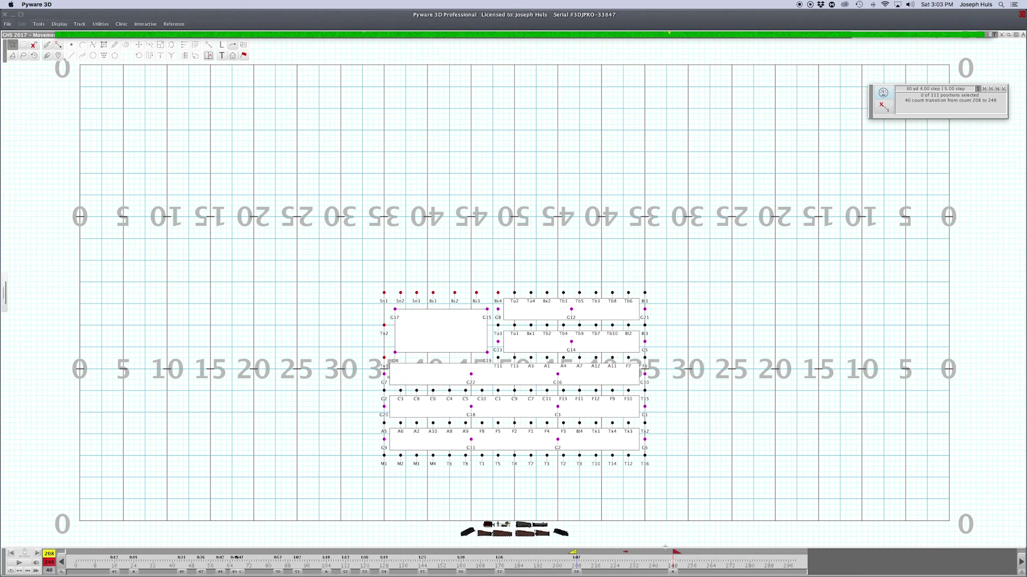
{"action": "left_click", "coordinate": [118, 571]}
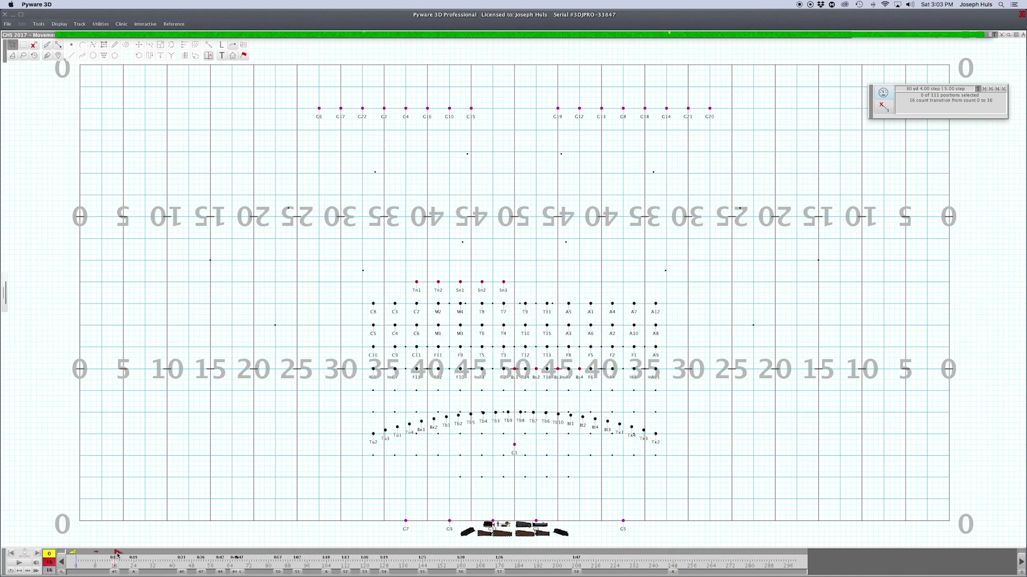
{"action": "left_click_drag", "start_coordinate": [117, 553], "coordinate": [441, 562]}
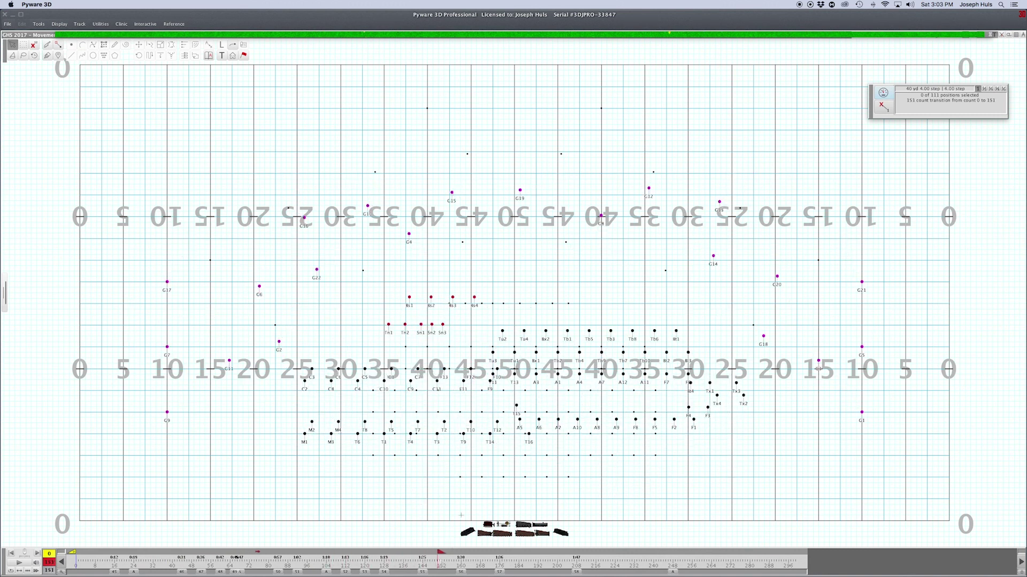
{"action": "left_click_drag", "start_coordinate": [460, 555], "coordinate": [519, 554]}
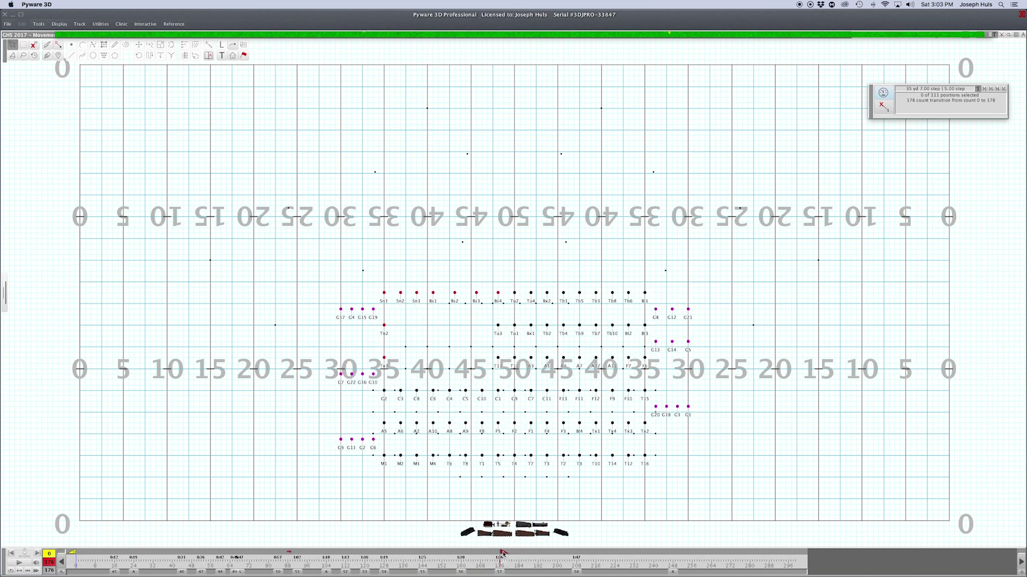
{"action": "left_click_drag", "start_coordinate": [519, 554], "coordinate": [577, 554]}
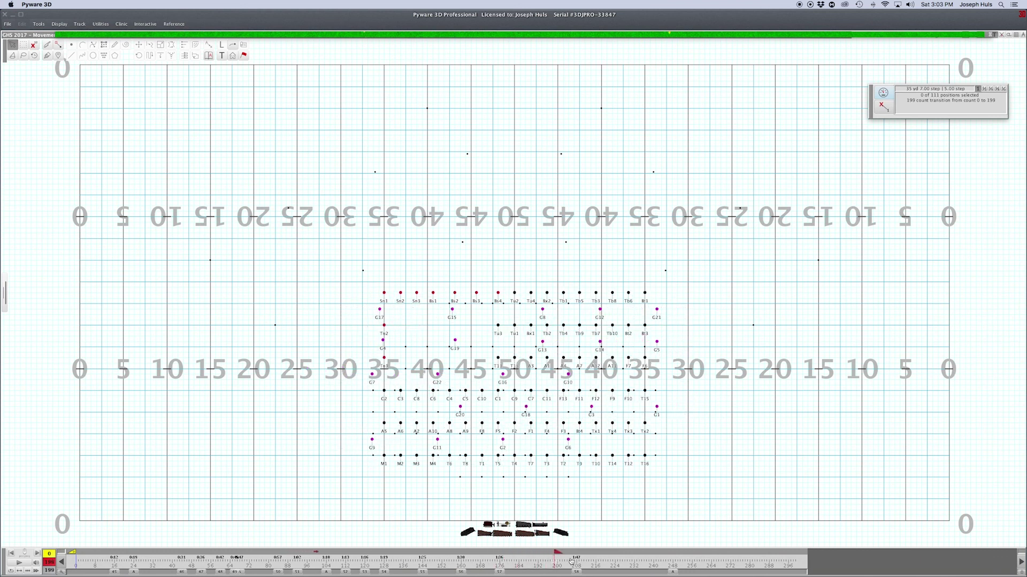
{"action": "left_click", "coordinate": [672, 572]}
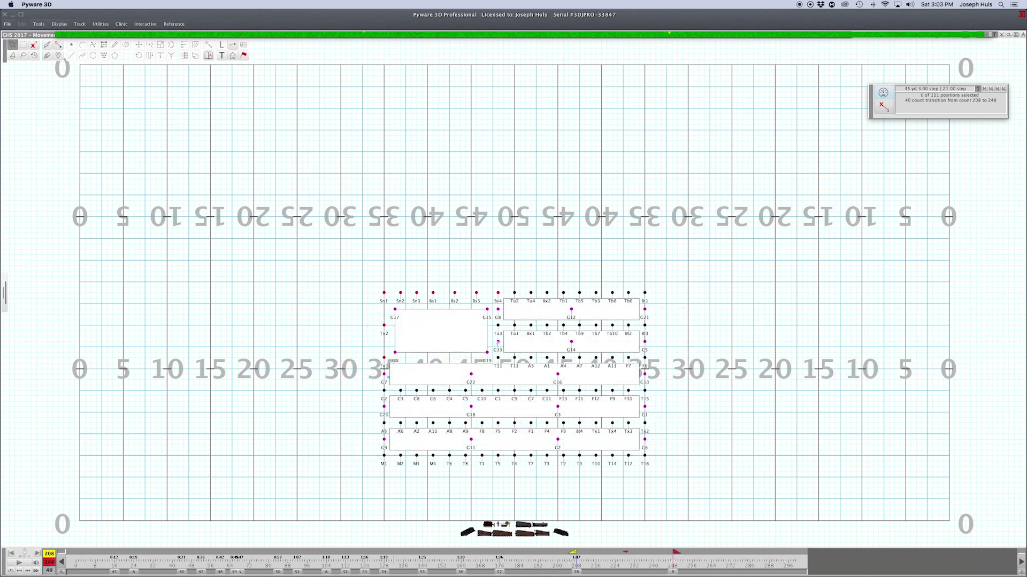